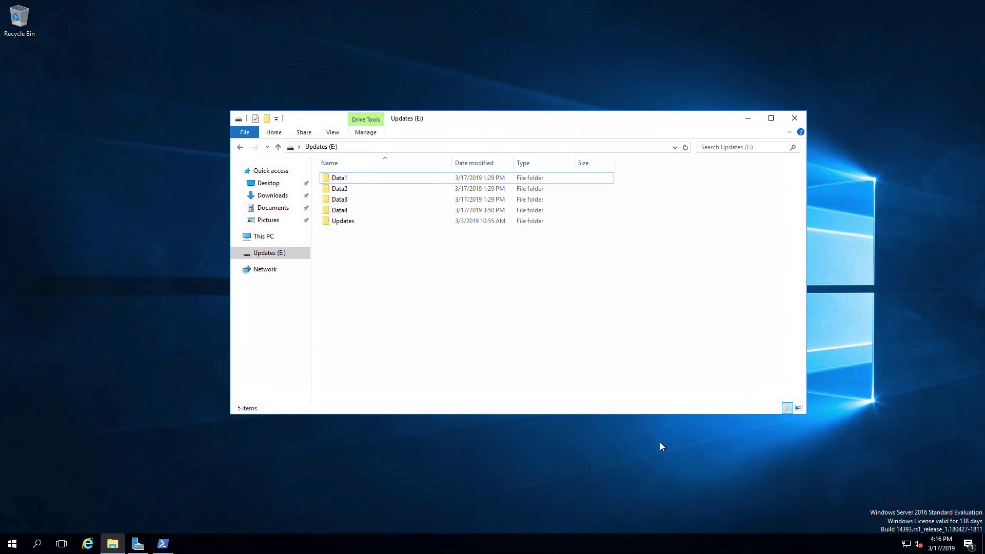
# Open Advanced Sharing from the Sharing tab of the Data1 folder's Properties.
pyautogui.click(336, 180)
pyautogui.rightClick(335, 180)
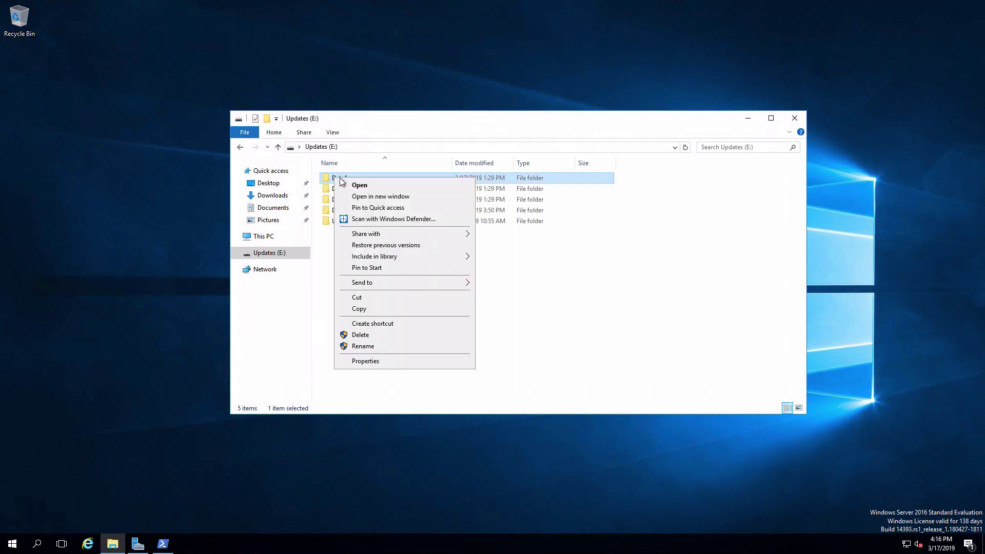
pyautogui.click(385, 361)
pyautogui.click(386, 204)
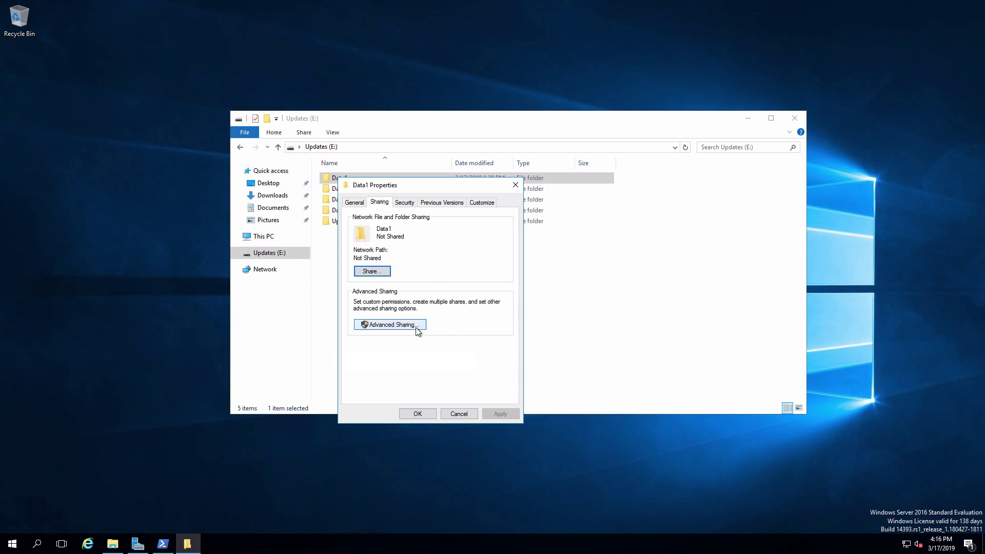
pyautogui.click(391, 325)
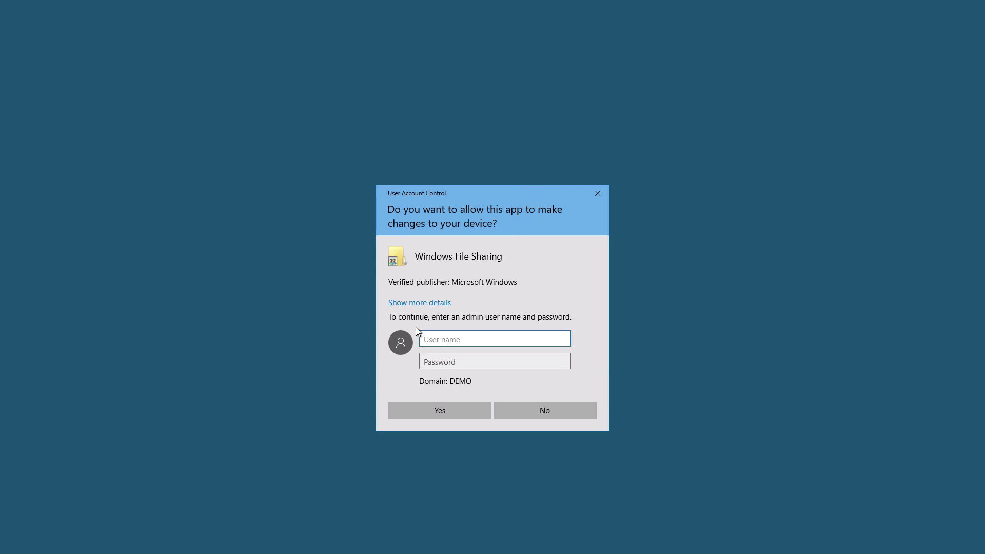
# Approve the UAC prompt with the domain administrator's username and password.
pyautogui.write('demo\\administrator')
pyautogui.press('Tab')
pyautogui.write('Pa$$w0rd')
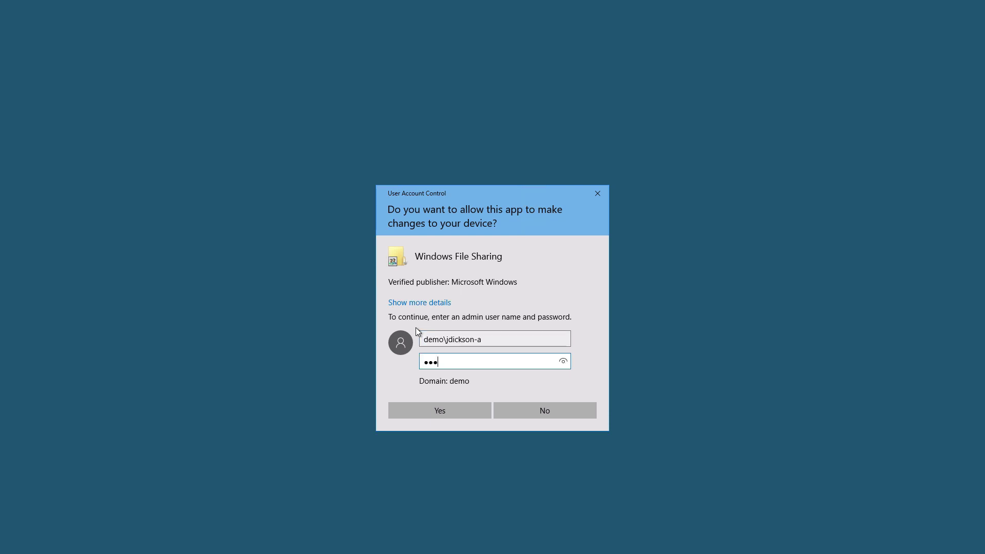
pyautogui.press('Return')
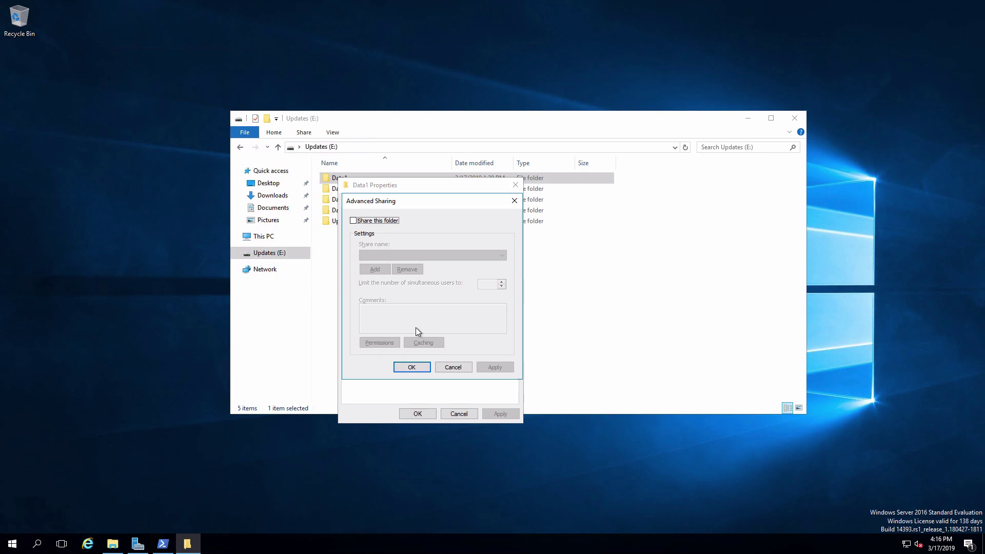
# Turn on sharing for Data1 and allow Everyone Full Control in its share permissions.
pyautogui.click(354, 222)
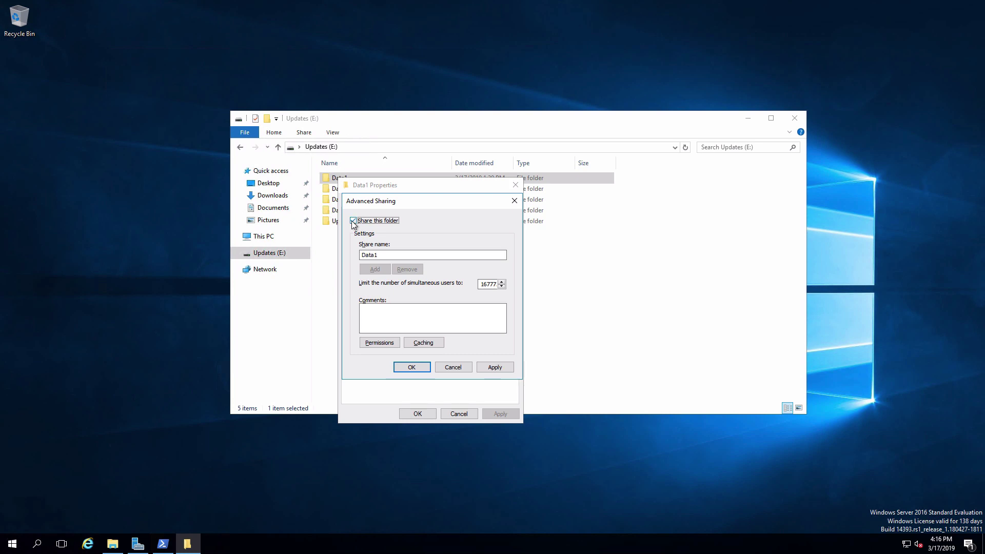
pyautogui.click(381, 343)
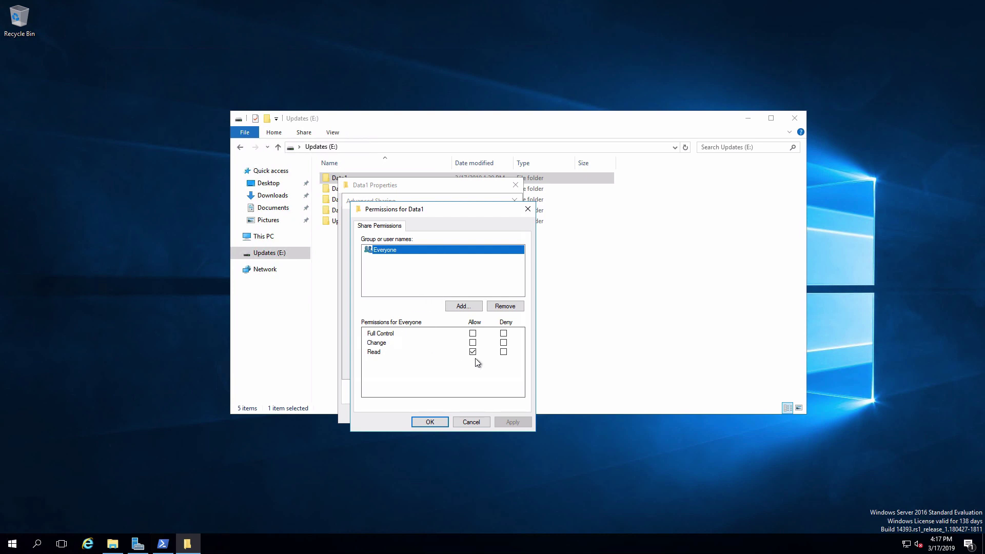
pyautogui.click(473, 333)
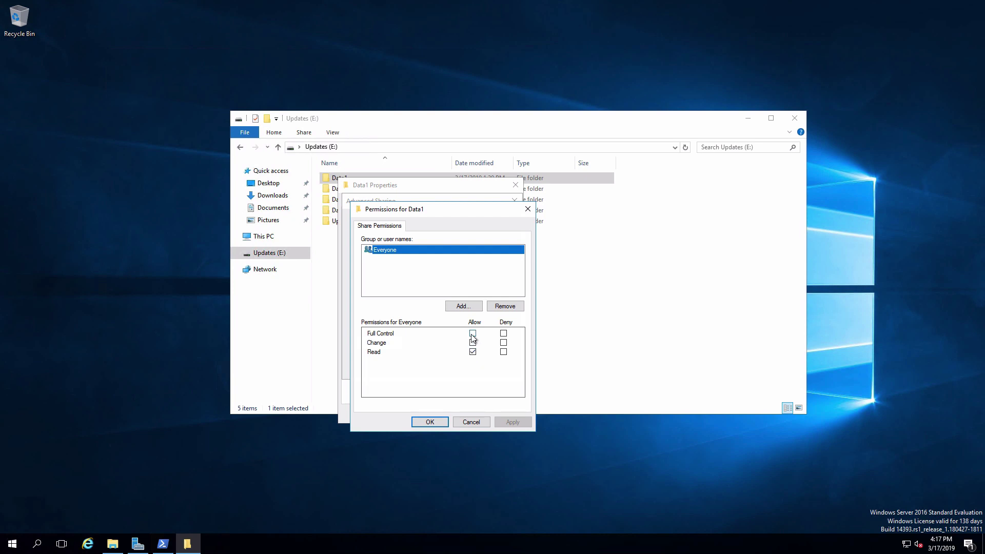
pyautogui.click(424, 419)
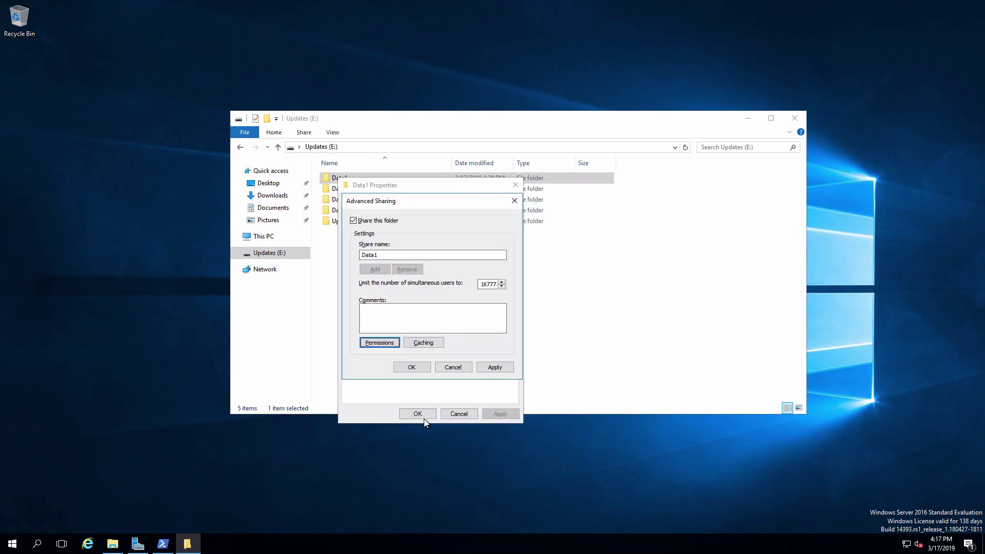
pyautogui.click(417, 368)
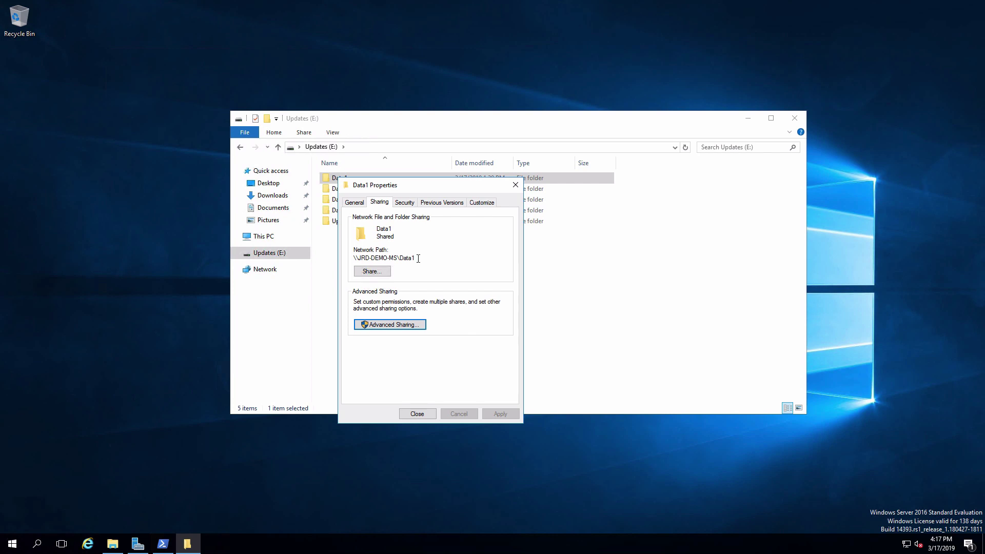
# Close Data1 Properties and view the Shares page under File and Storage Services in Server Manager.
pyautogui.click(417, 413)
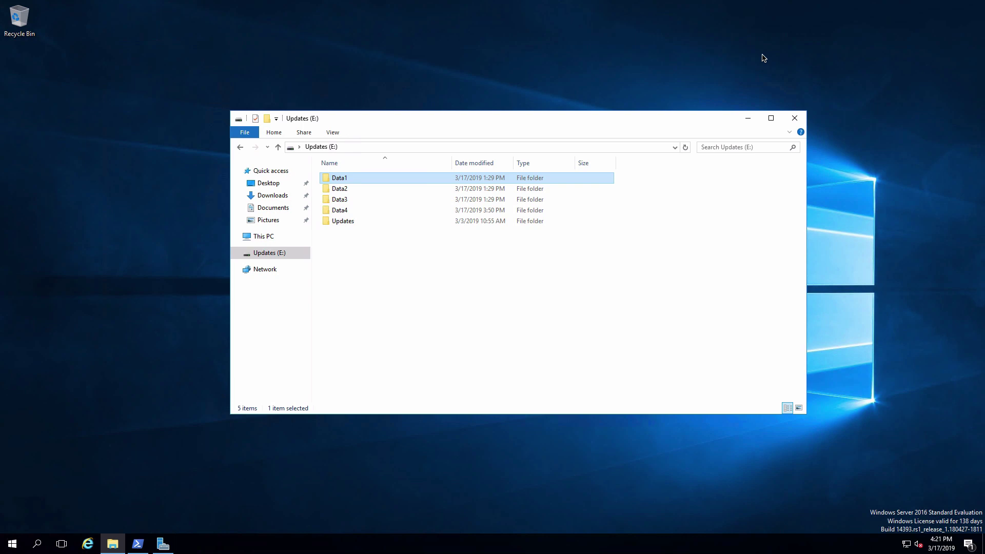
pyautogui.click(165, 543)
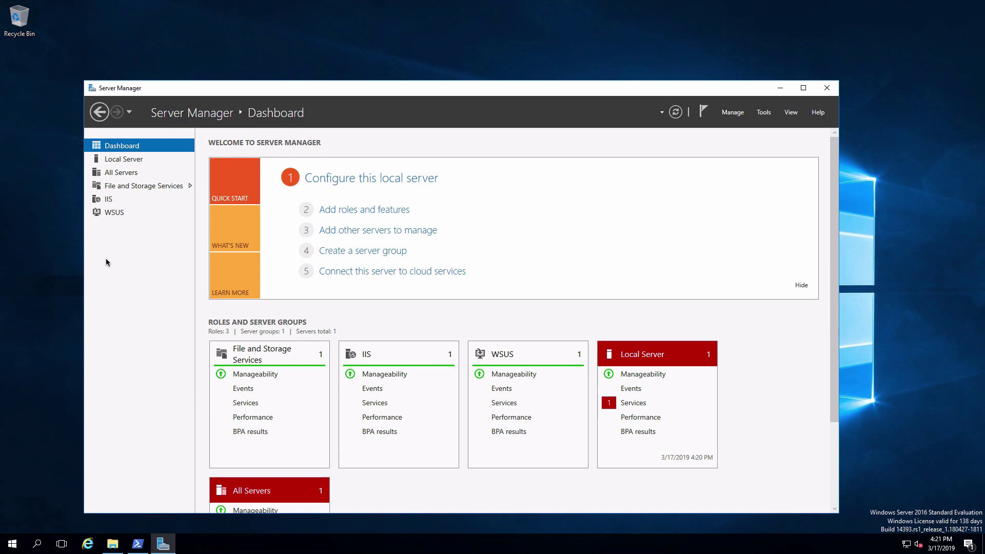
pyautogui.click(169, 186)
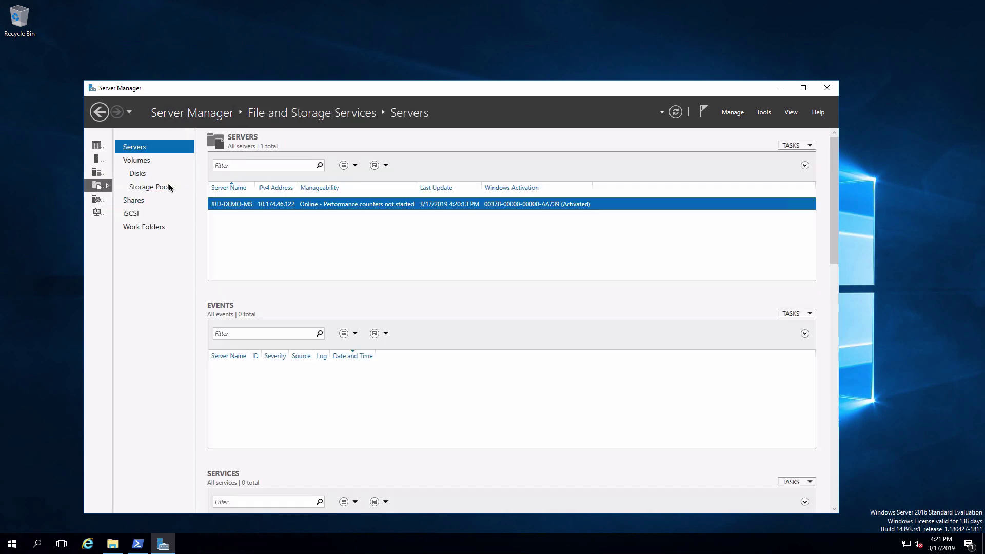
pyautogui.click(135, 204)
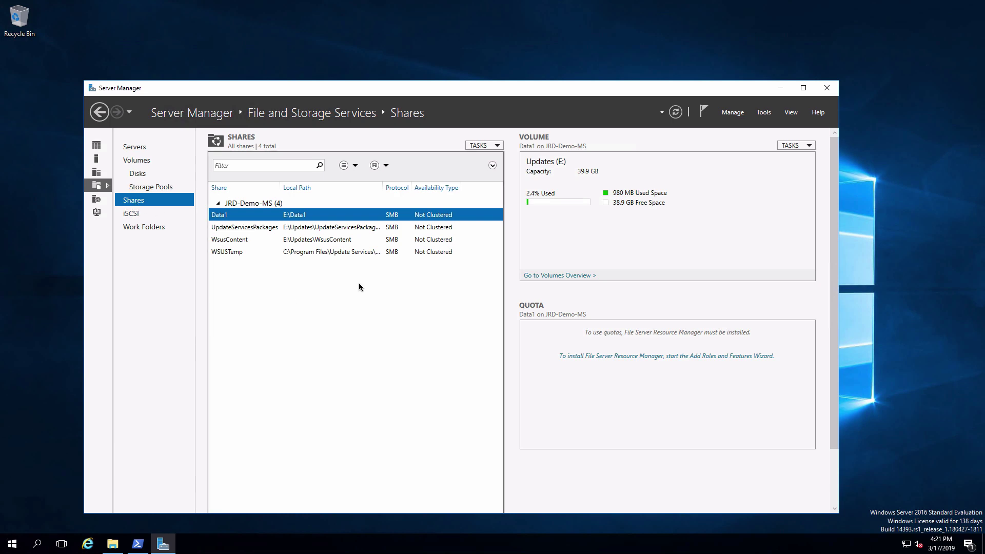
# Start the New Share Wizard from the Shares list and advance to the share location.
pyautogui.rightClick(329, 281)
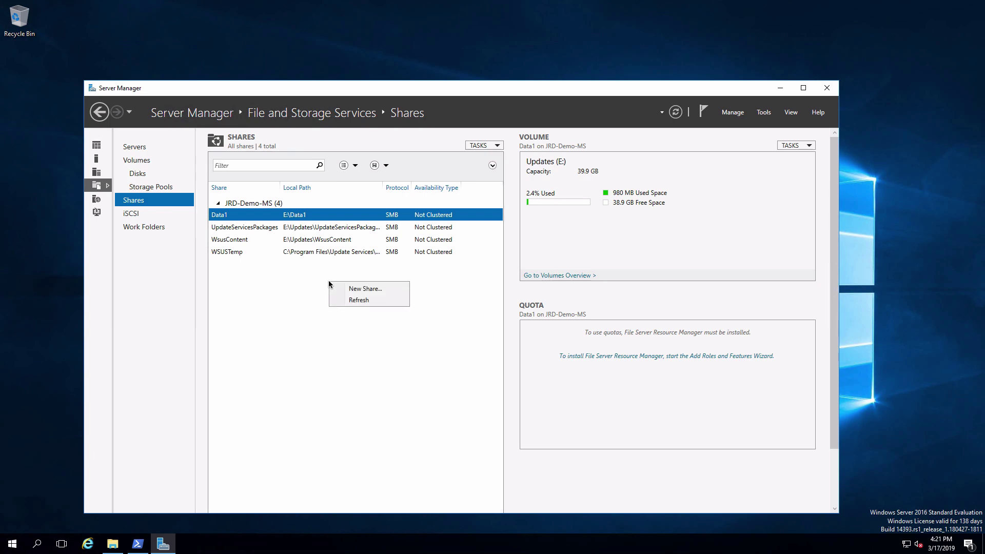
pyautogui.click(356, 288)
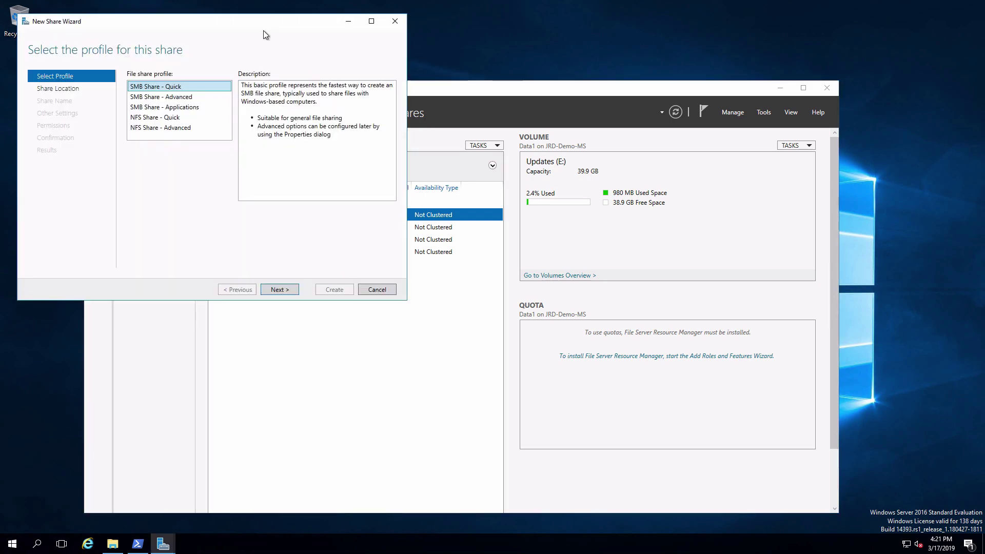
pyautogui.moveTo(269, 21); pyautogui.dragTo(443, 112)
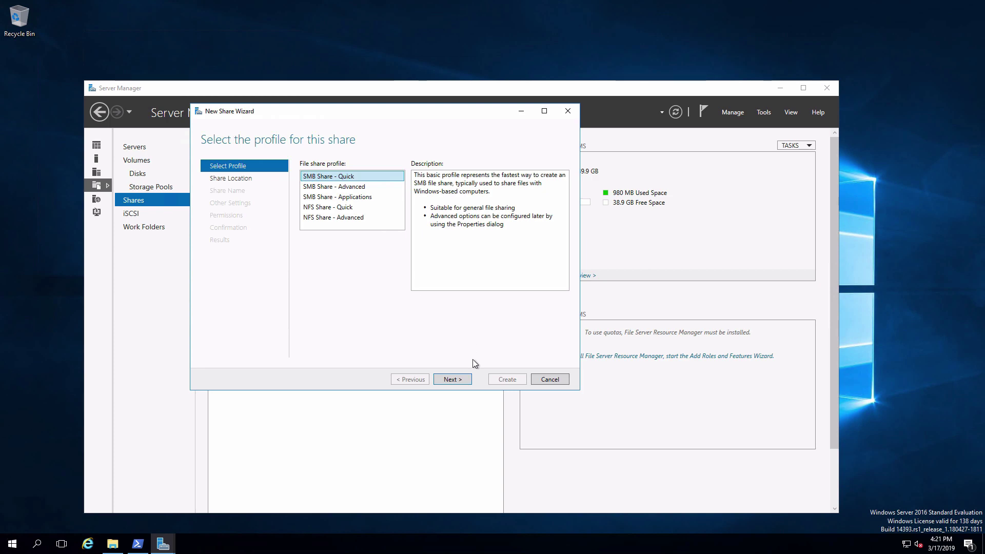
pyautogui.click(454, 382)
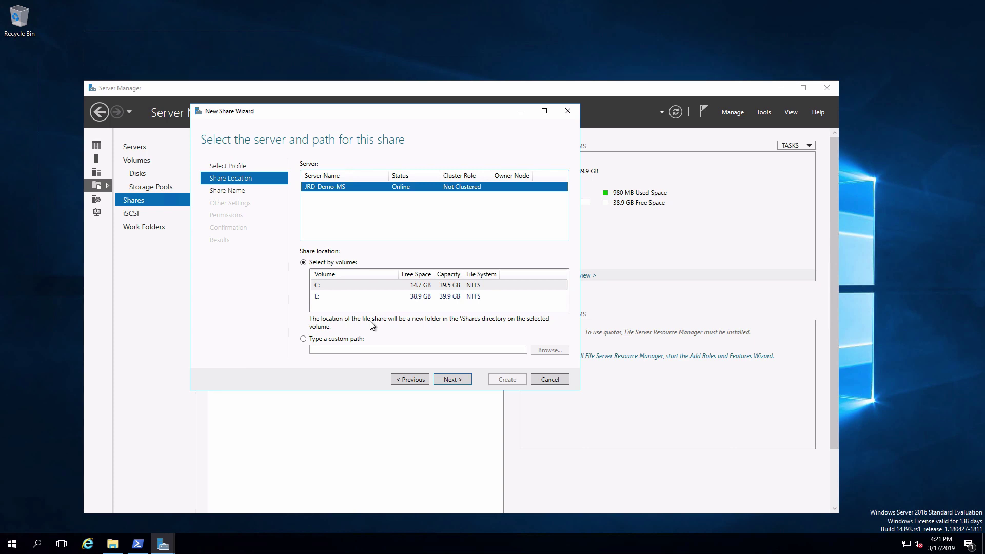
# Set a custom share path of E:\data2 and continue to the share name.
pyautogui.click(303, 339)
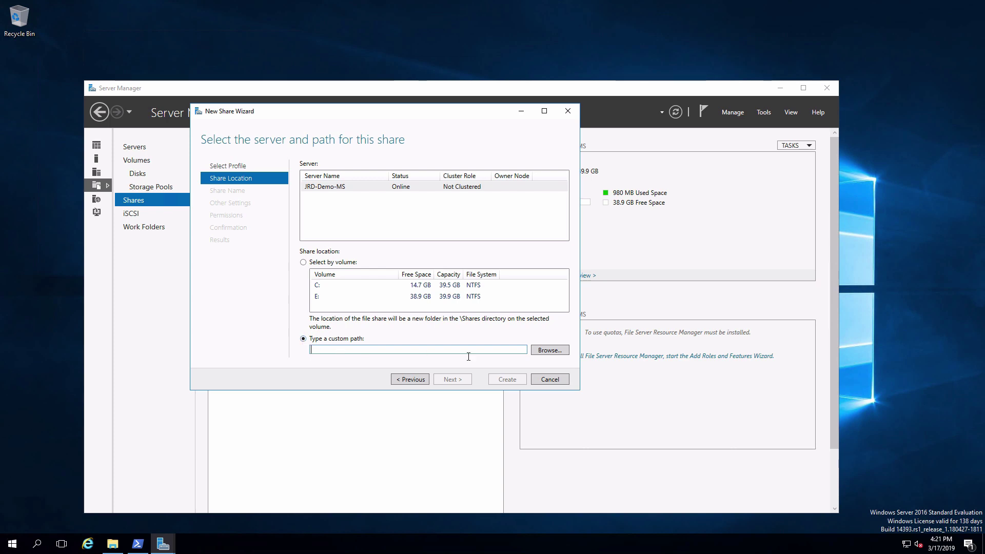
pyautogui.click(544, 354)
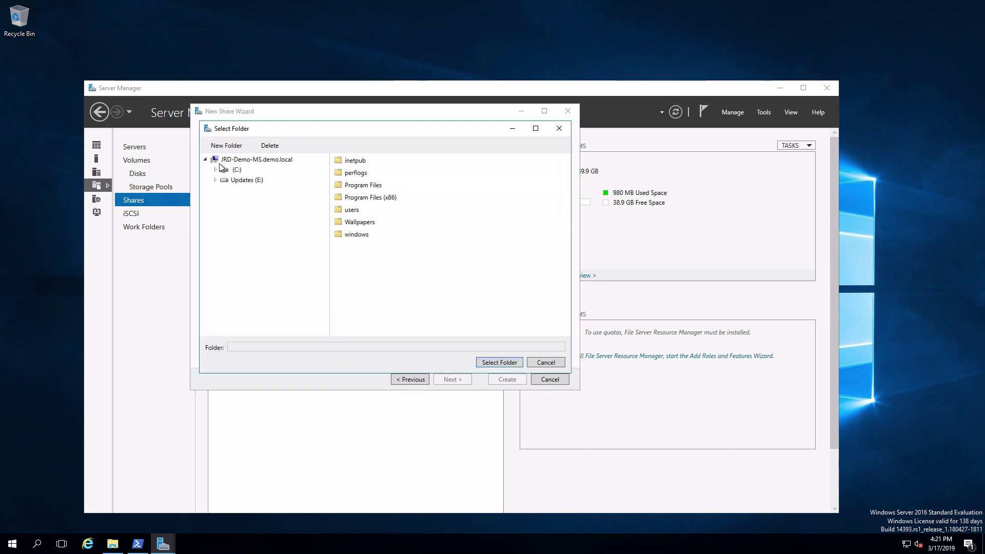
pyautogui.click(215, 180)
pyautogui.click(247, 201)
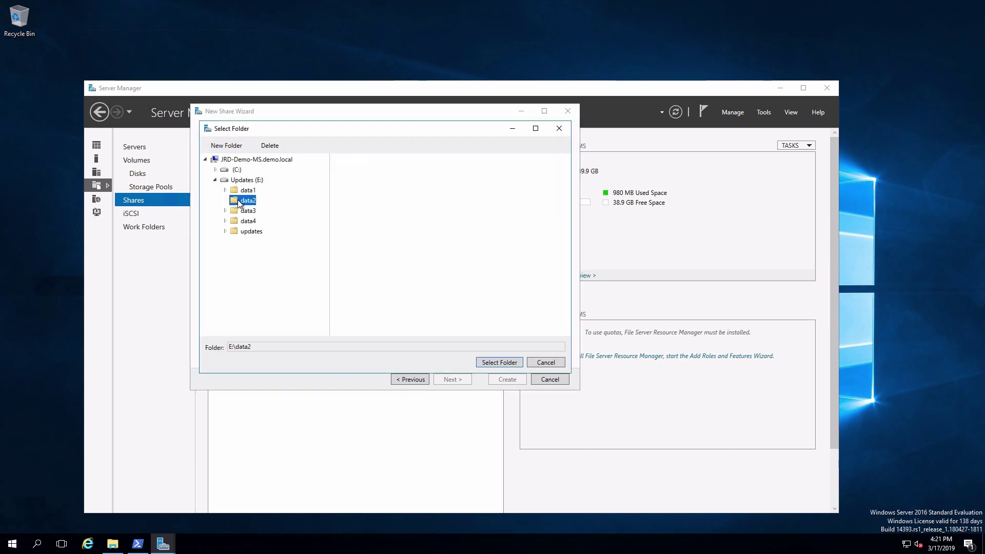
pyautogui.click(496, 363)
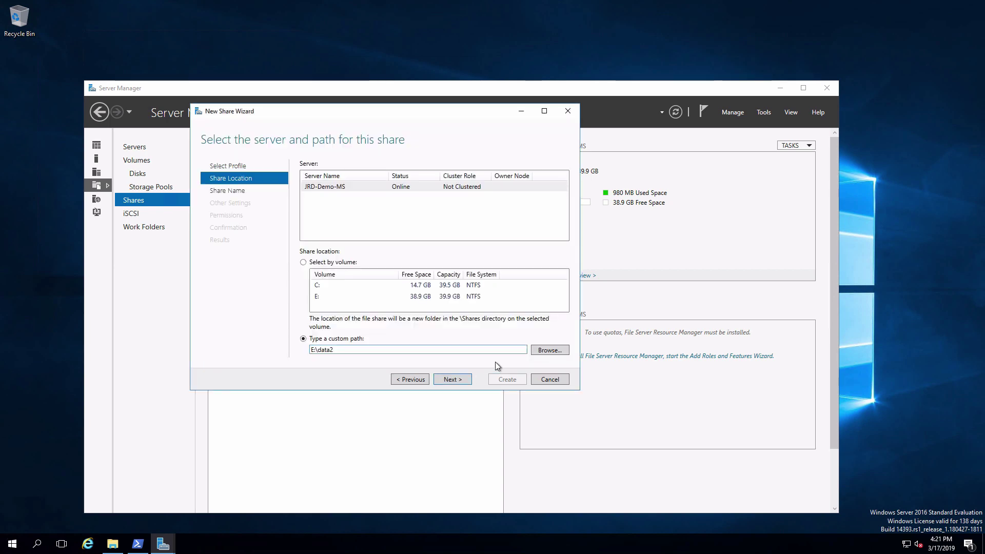
pyautogui.click(451, 380)
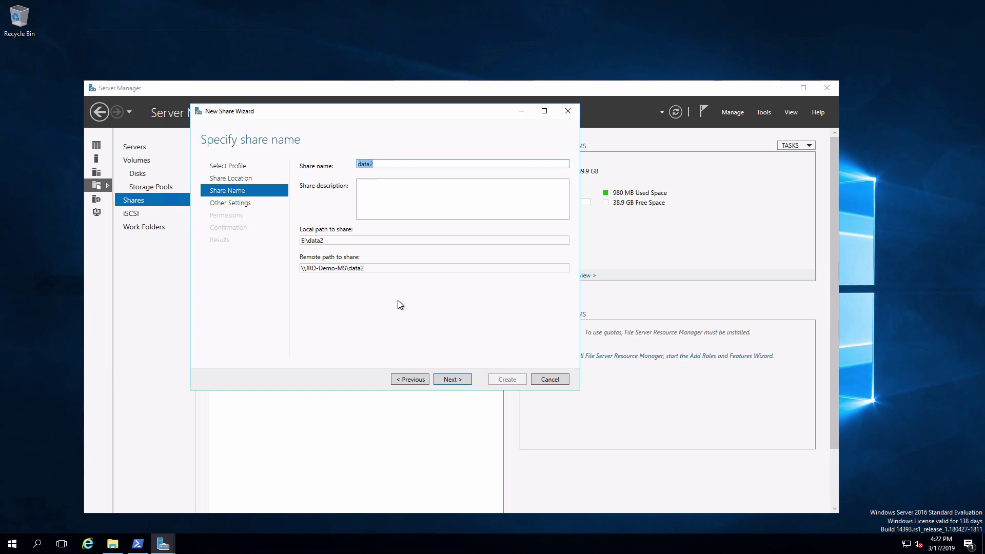
# Accept data2 as the share name and default settings, and verify Everyone has Full Control.
pyautogui.click(451, 379)
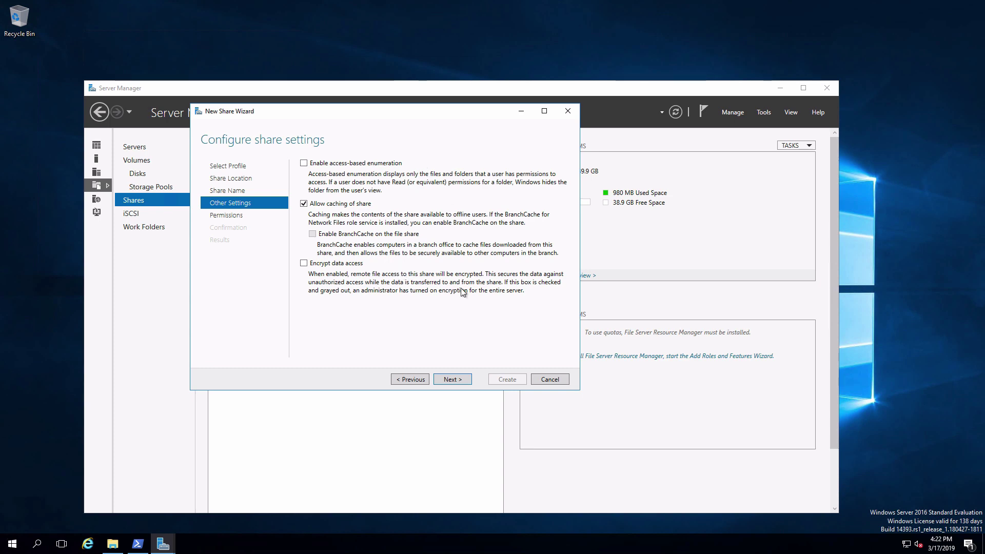
pyautogui.click(444, 379)
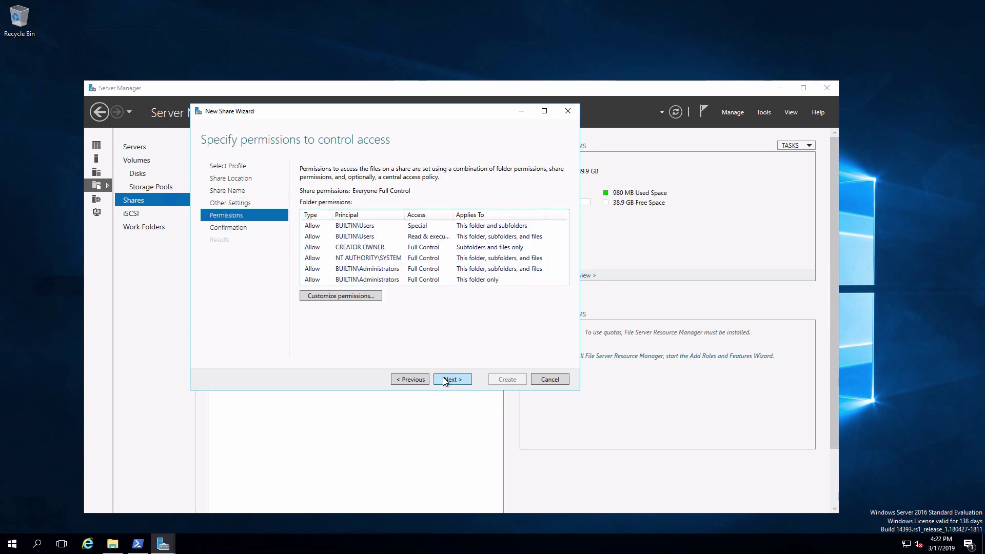
pyautogui.click(358, 297)
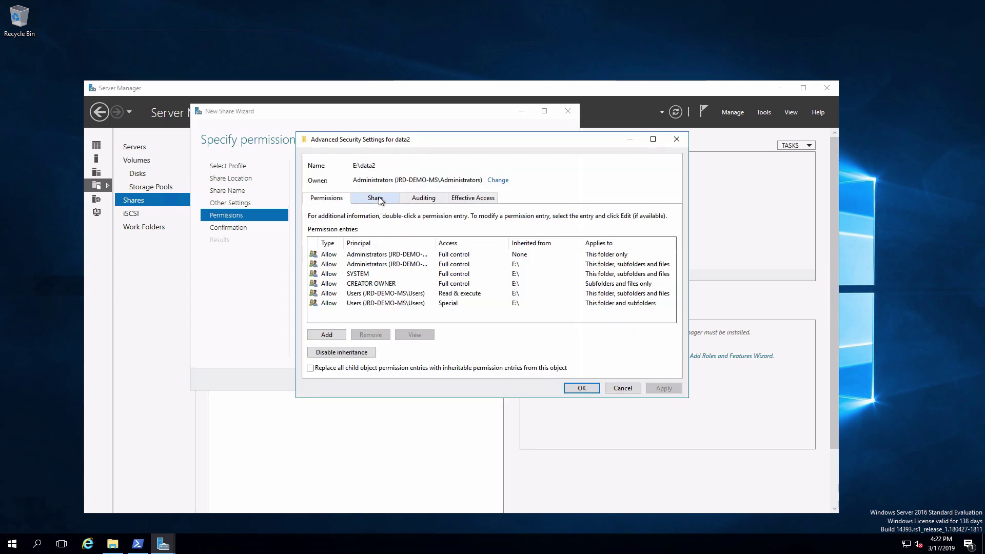
pyautogui.click(380, 199)
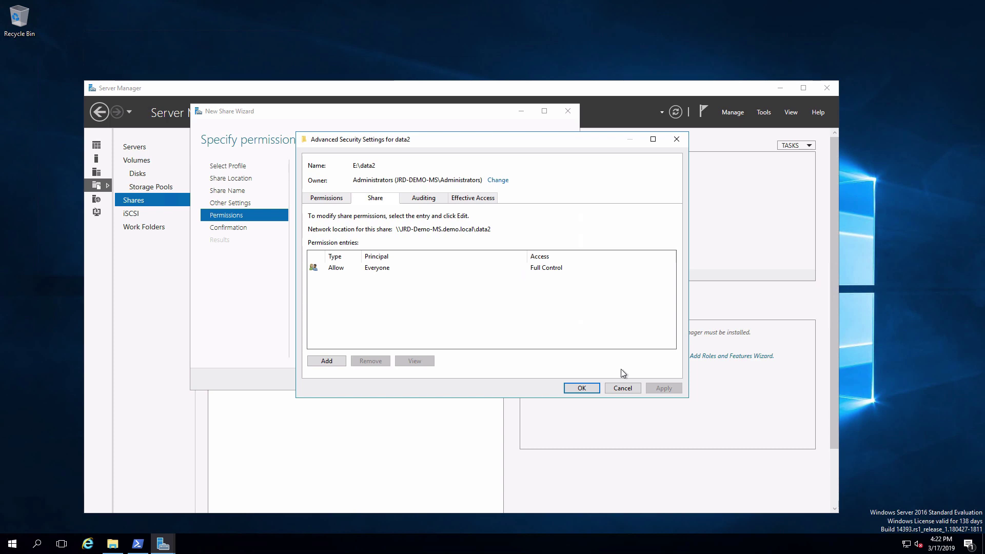
pyautogui.click(623, 389)
# Create the data2 share at E:\data2, close the wizard, and minimize Server Manager.
pyautogui.click(452, 379)
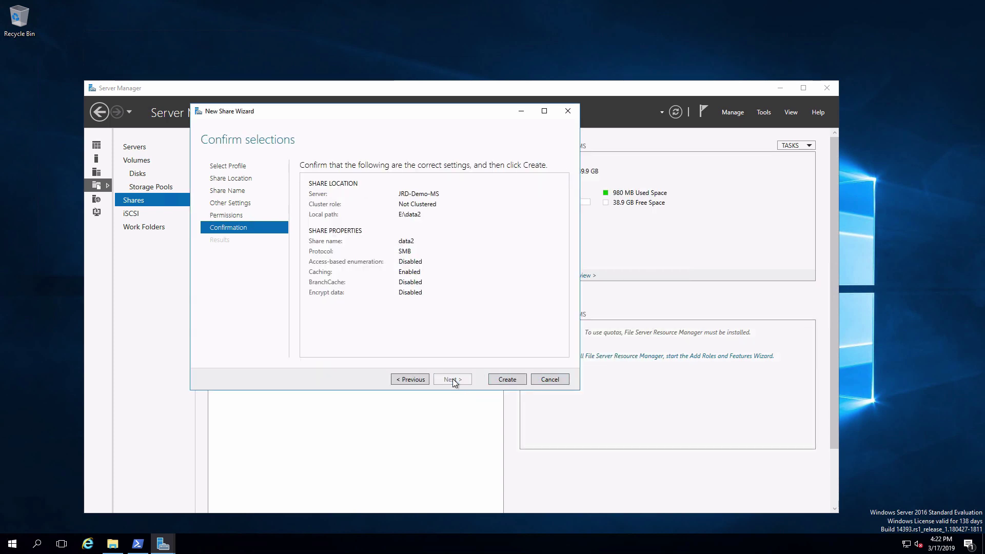
pyautogui.click(512, 378)
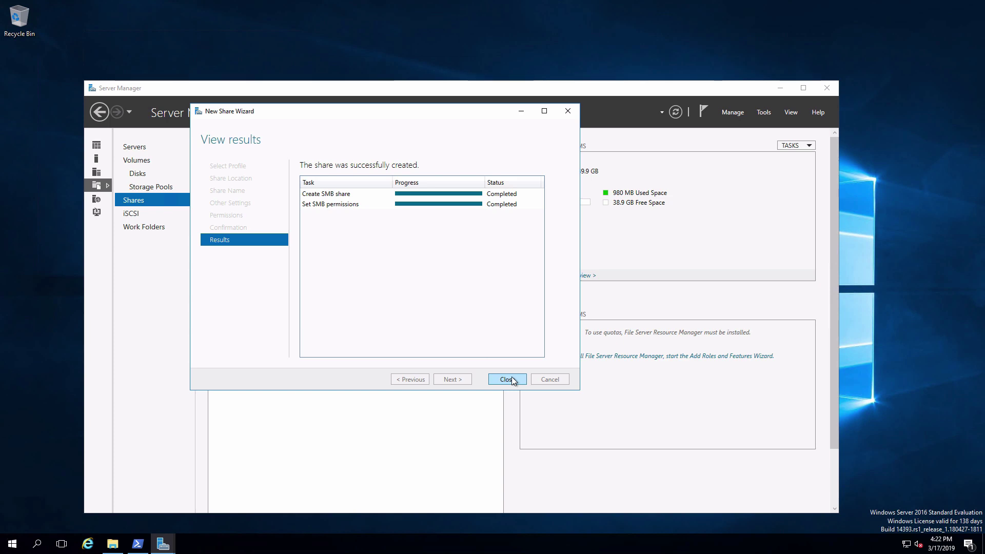
pyautogui.click(512, 378)
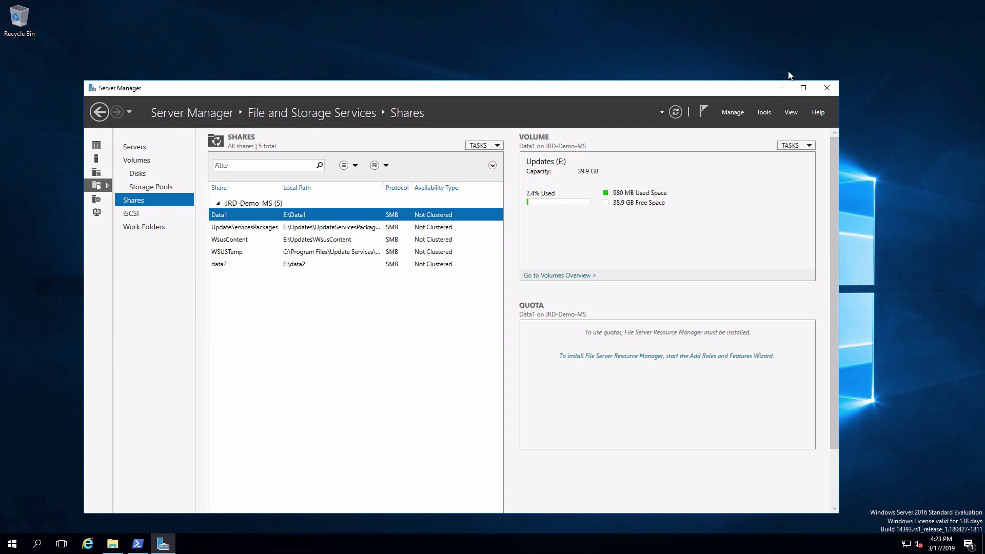
pyautogui.click(782, 88)
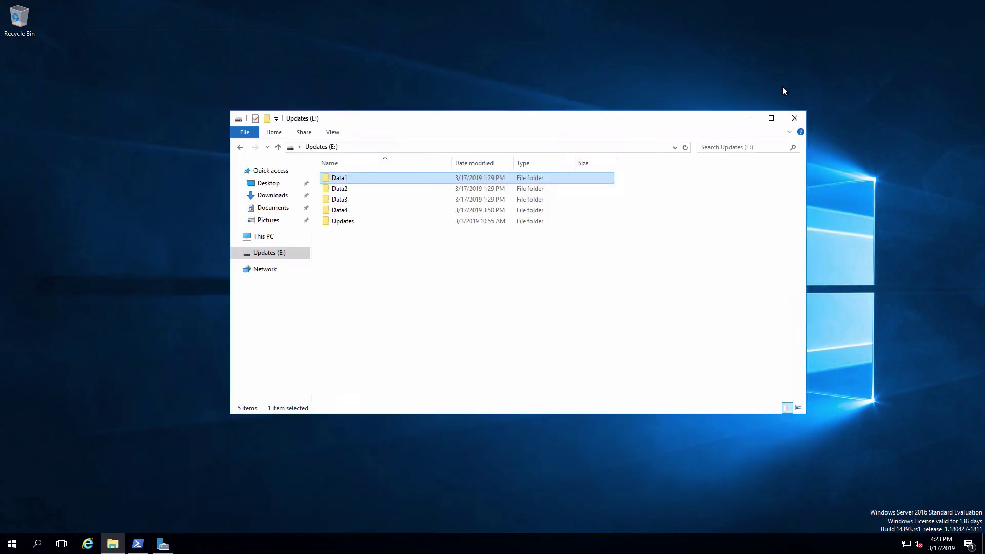
# In PowerShell, run net share Data3=e:\data3 /grant:everyone,full to share data3.
pyautogui.click(746, 116)
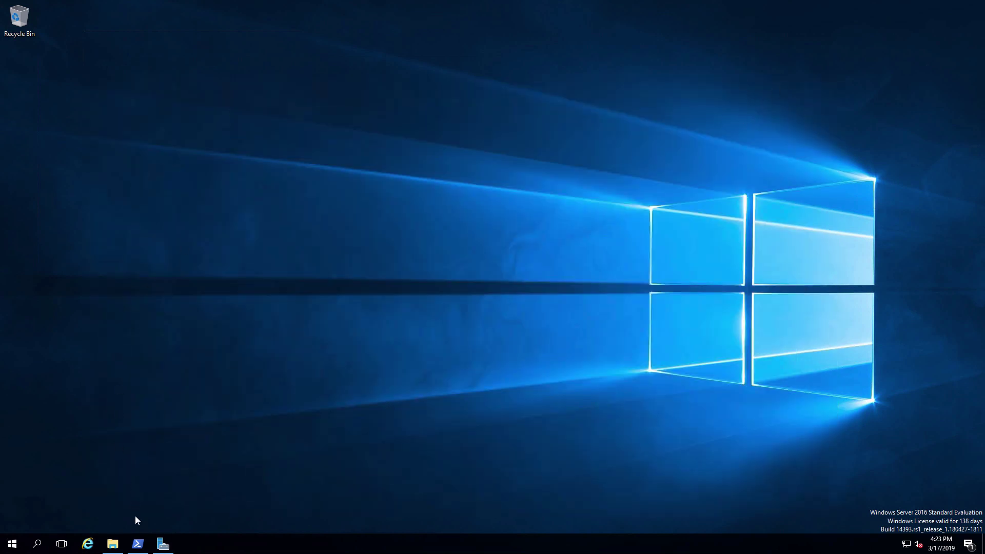
pyautogui.click(138, 544)
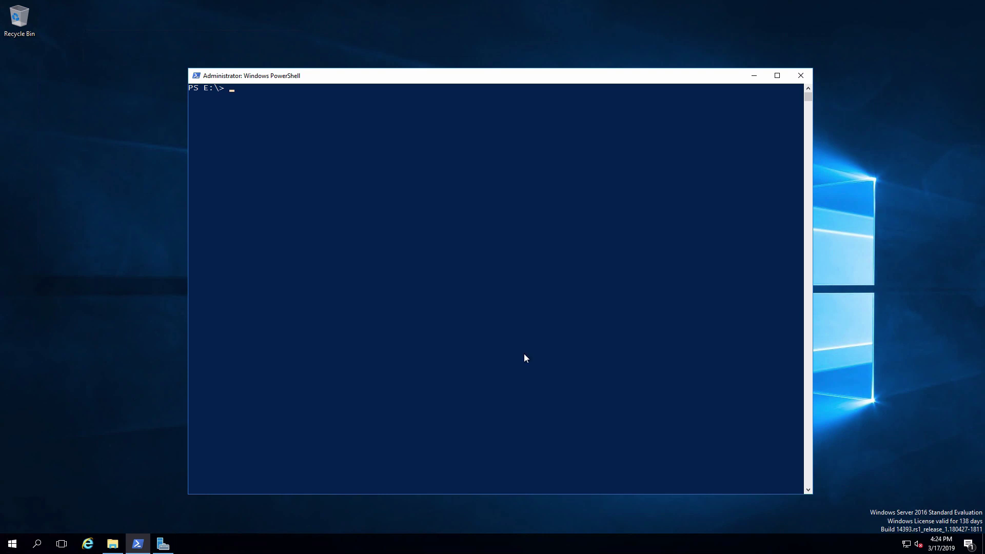
pyautogui.write('net share Data3=e:\\data3 /grant:everyone,full')
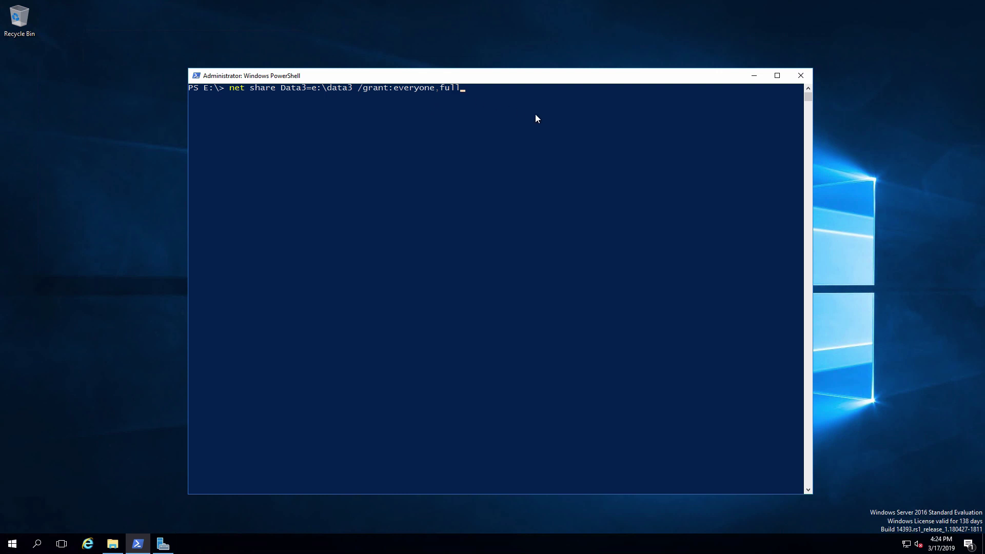
pyautogui.press('Return')
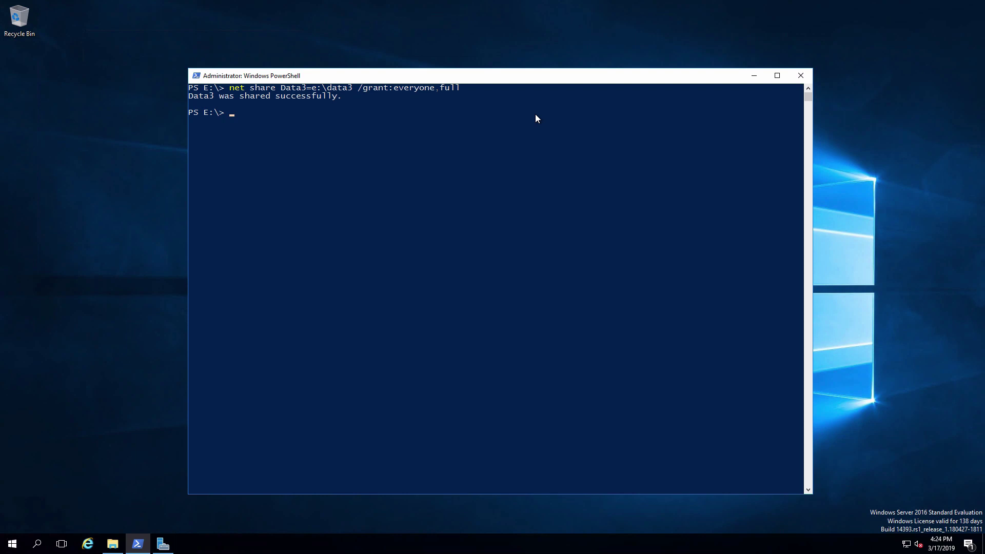
# List all shares, check Data3 grants Everyone FULL, then clear the console with cls.
pyautogui.write('net share')
pyautogui.press('Return')
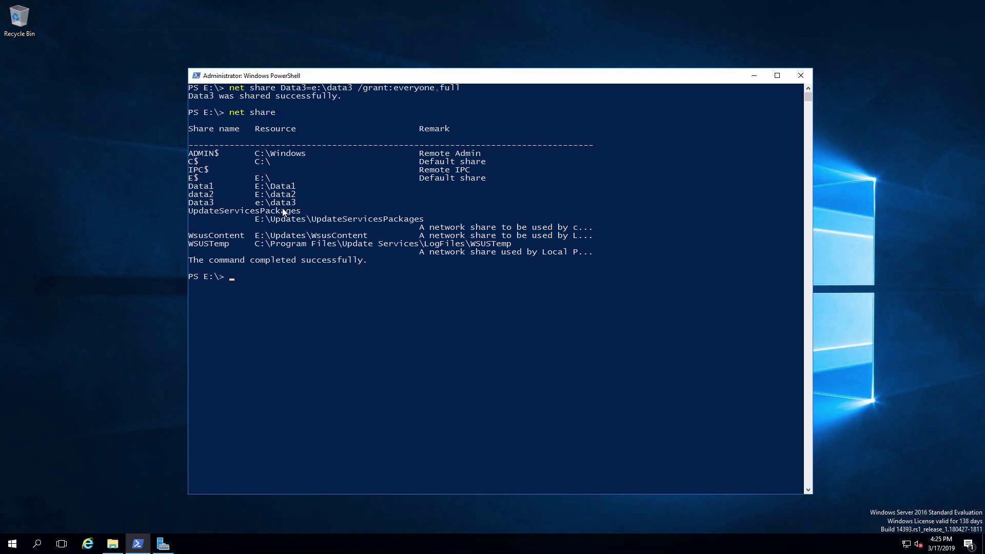
pyautogui.write('net share data3')
pyautogui.press('Return')
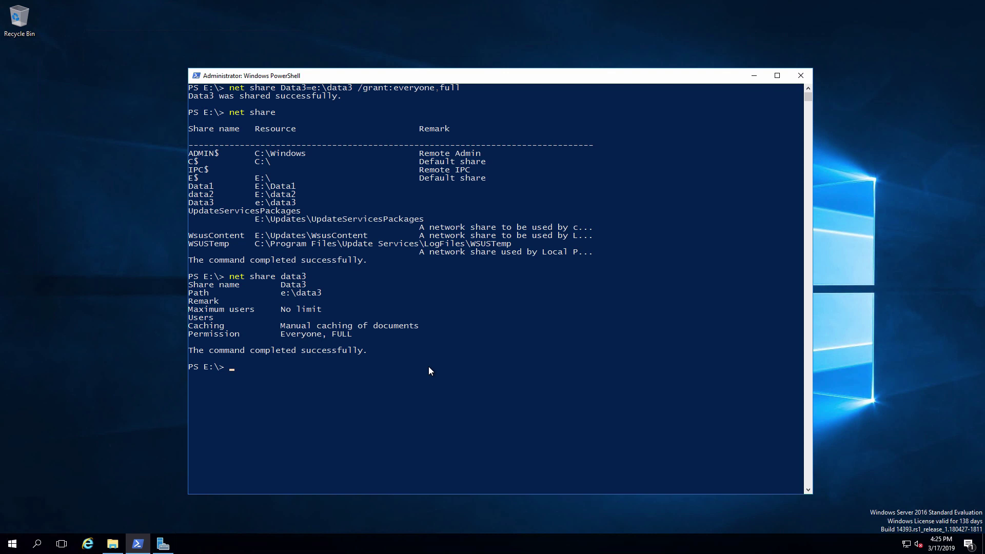
pyautogui.write('cls')
pyautogui.press('Return')
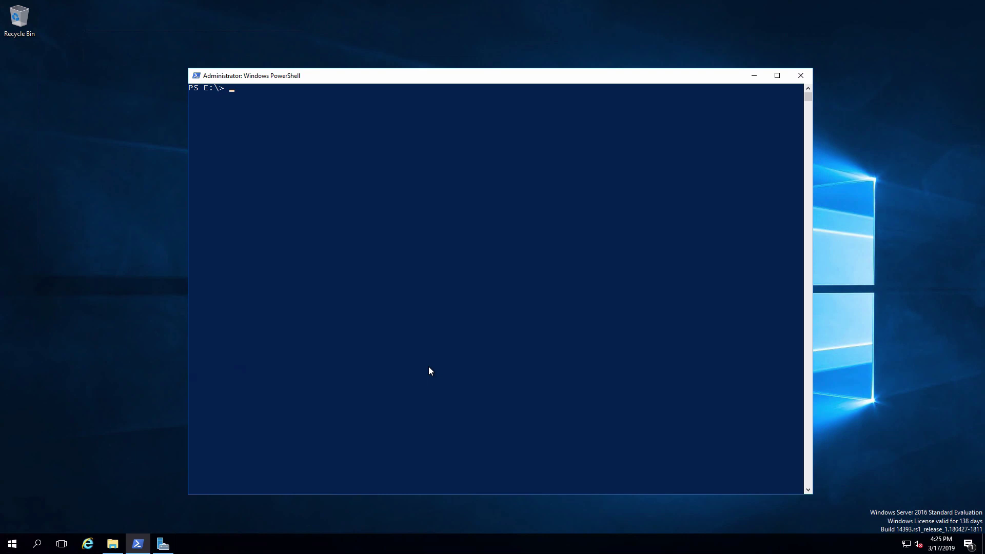
# Begin typing the New-SmbShare command for the Data4 share at the prompt.
pyautogui.write('new-smbshare -name "Data4" -Path "e:\\data4" -FullAccess every')
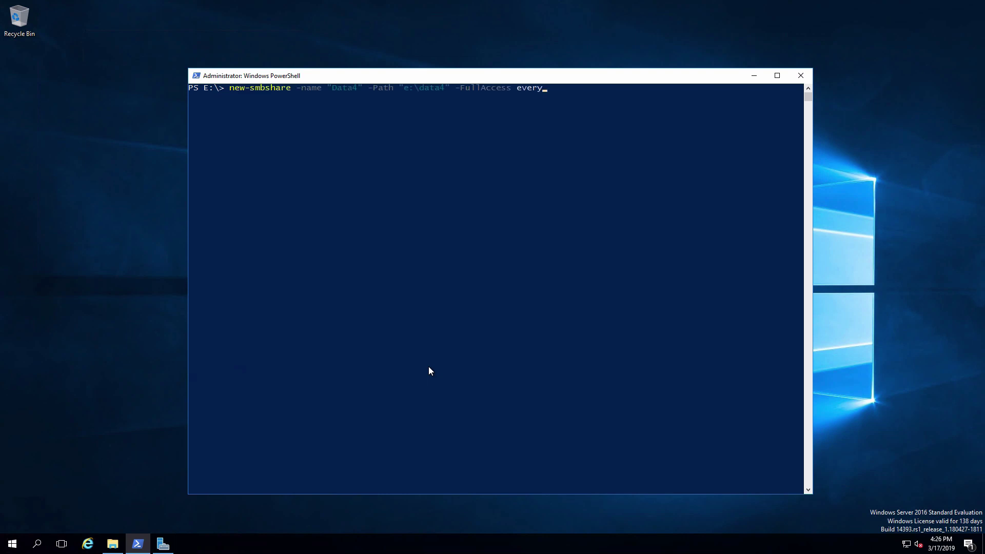
pyautogui.write('one')
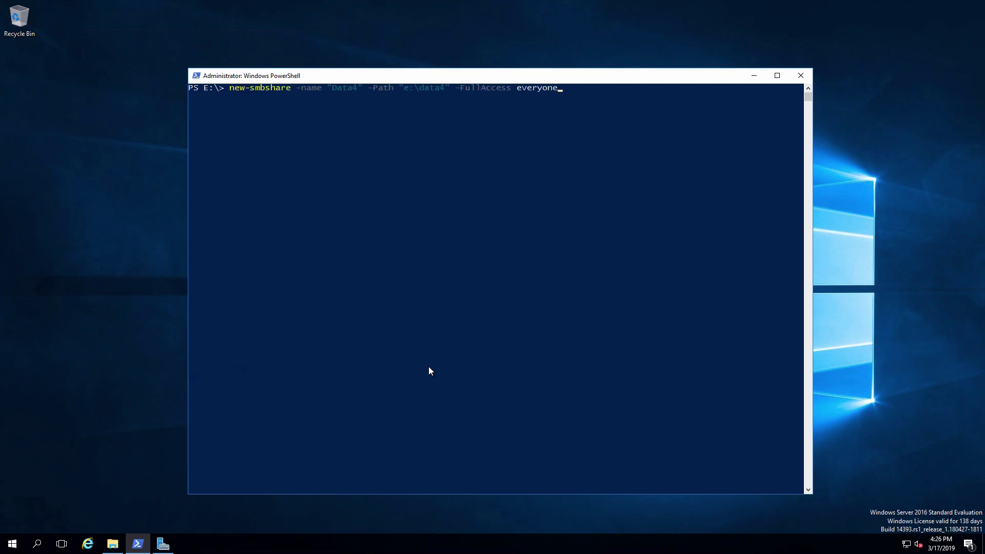